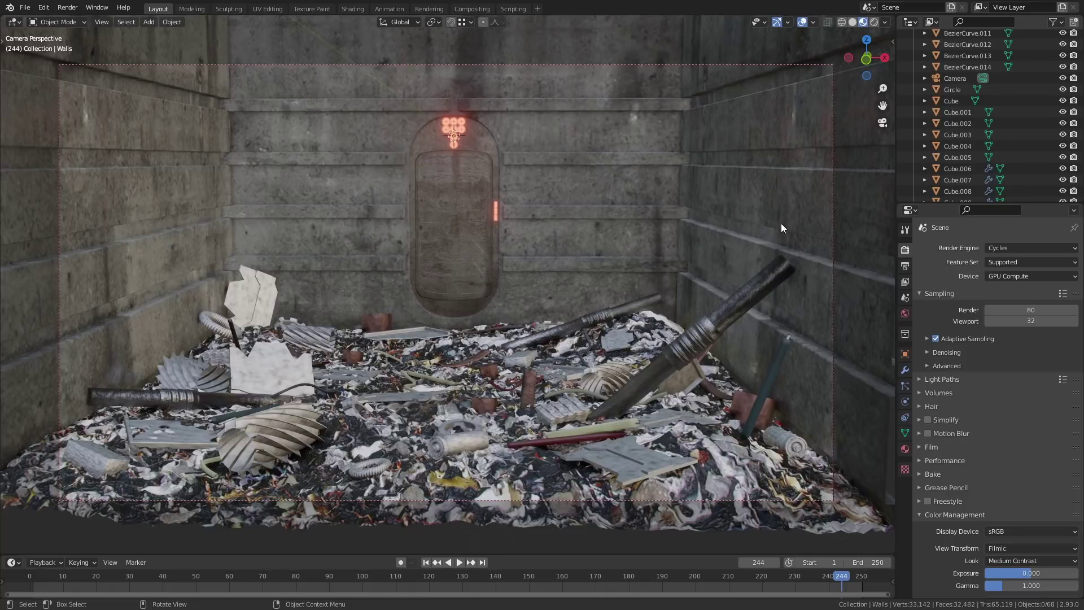
# Switch the viewport to rendered shading, check the Denoising settings, and render frame 244.
pyautogui.press('z')
pyautogui.click(426, 301)
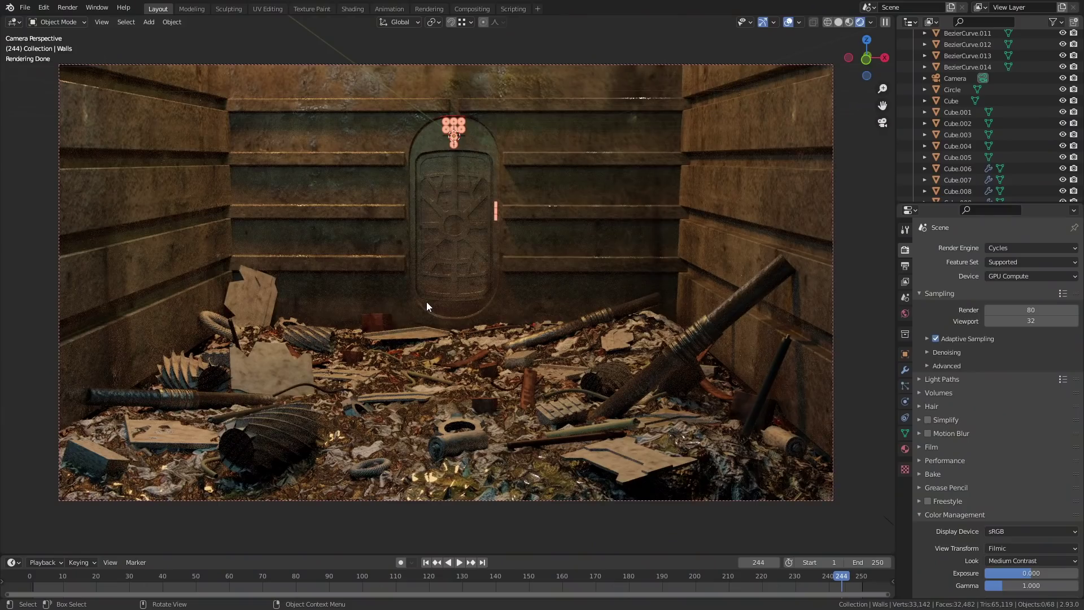
pyautogui.click(939, 353)
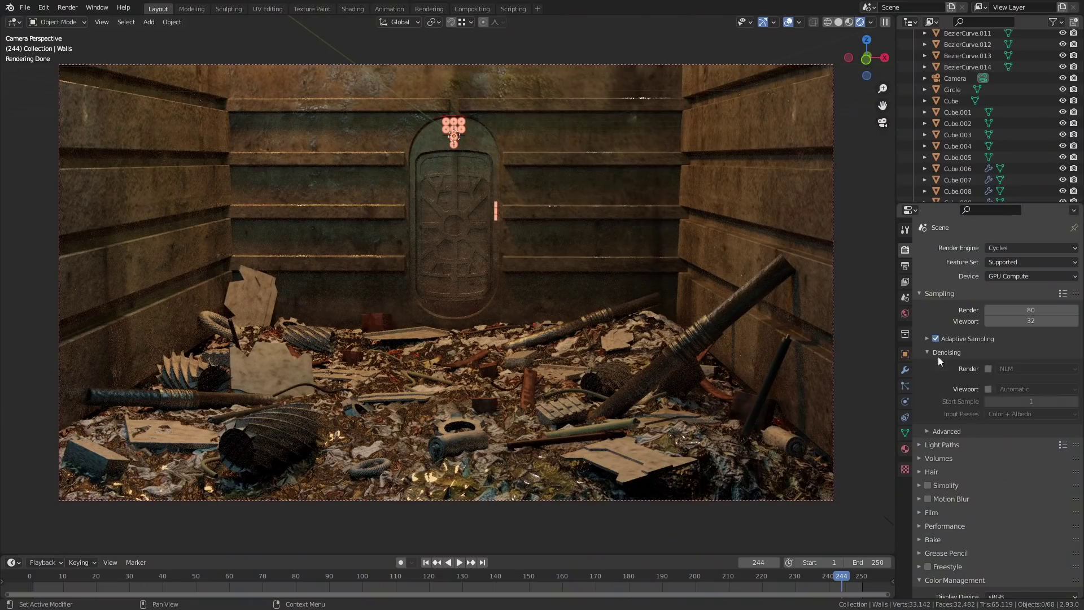
pyautogui.press('F12')
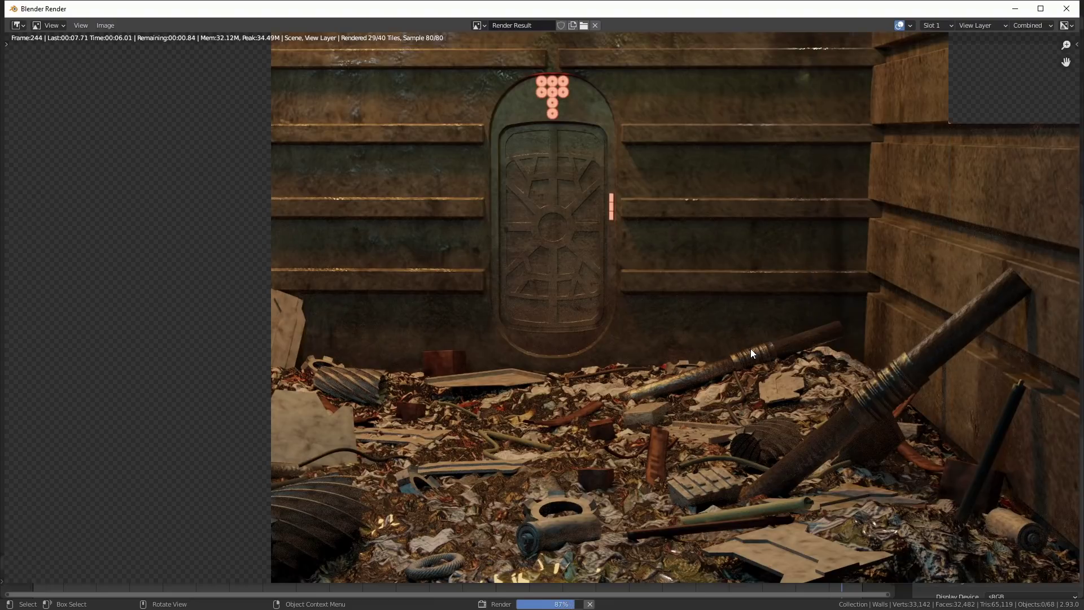
# Zoom and pan around the finished render to inspect the grain on the walls.
pyautogui.scroll(-1, 683, 311)
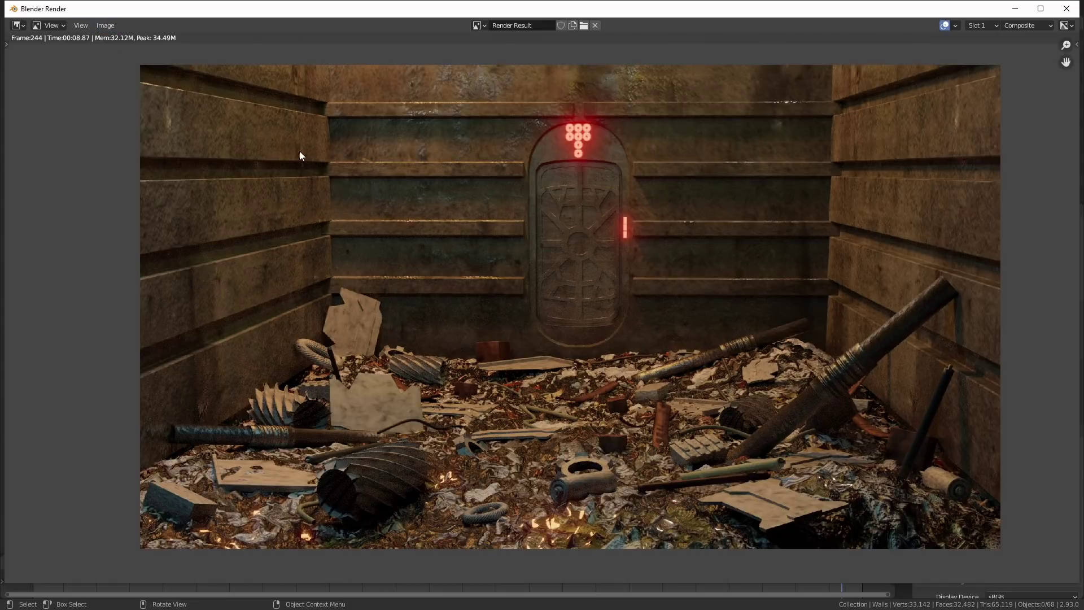
pyautogui.scroll(5, 300, 156)
pyautogui.scroll(8, 444, 394)
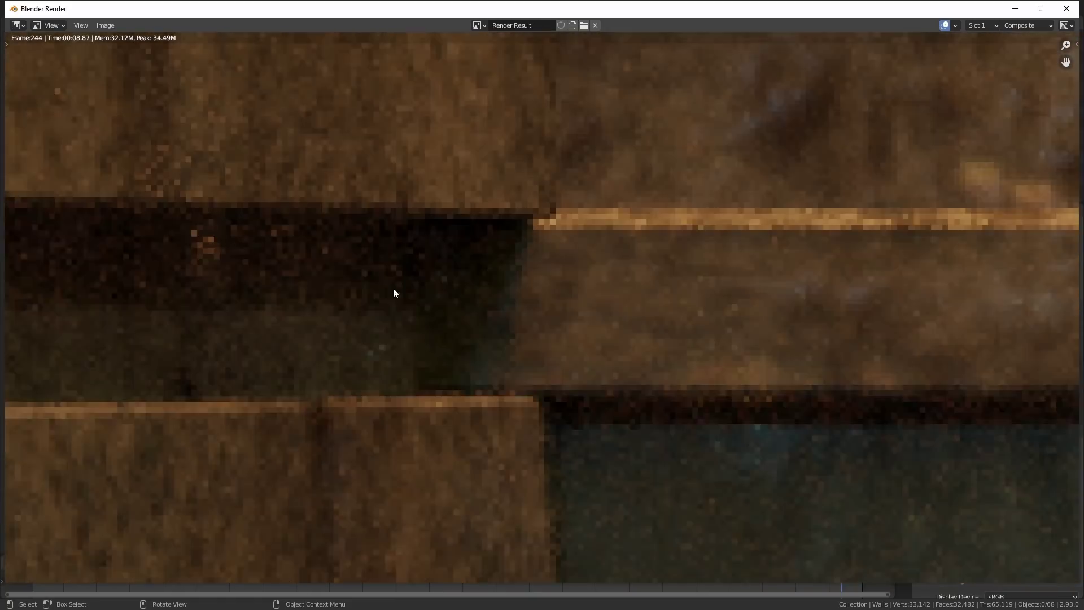
pyautogui.scroll(-5, 562, 310)
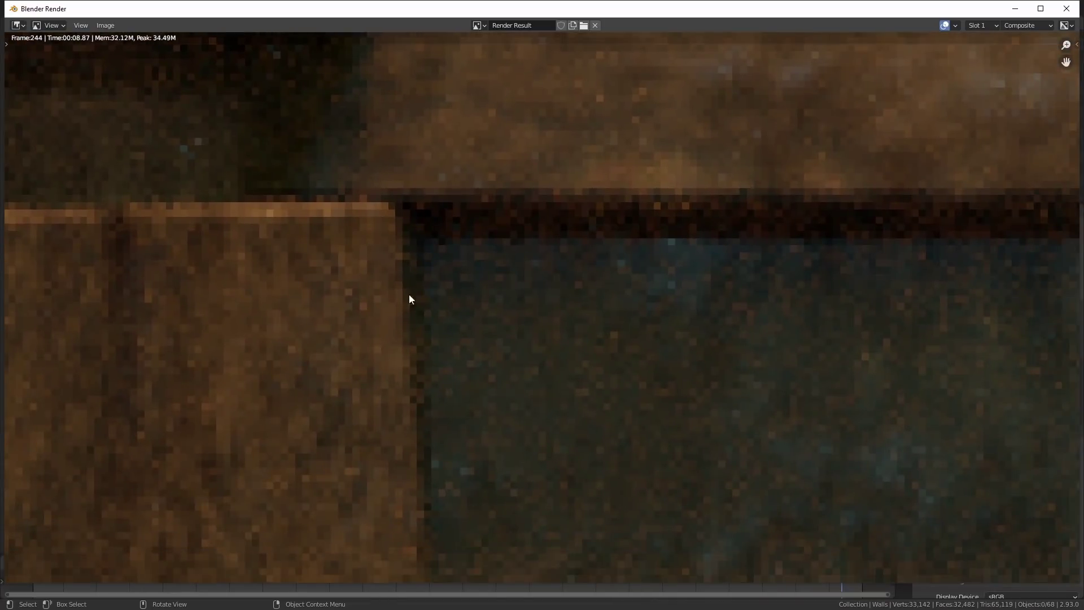
pyautogui.scroll(-3, 473, 235)
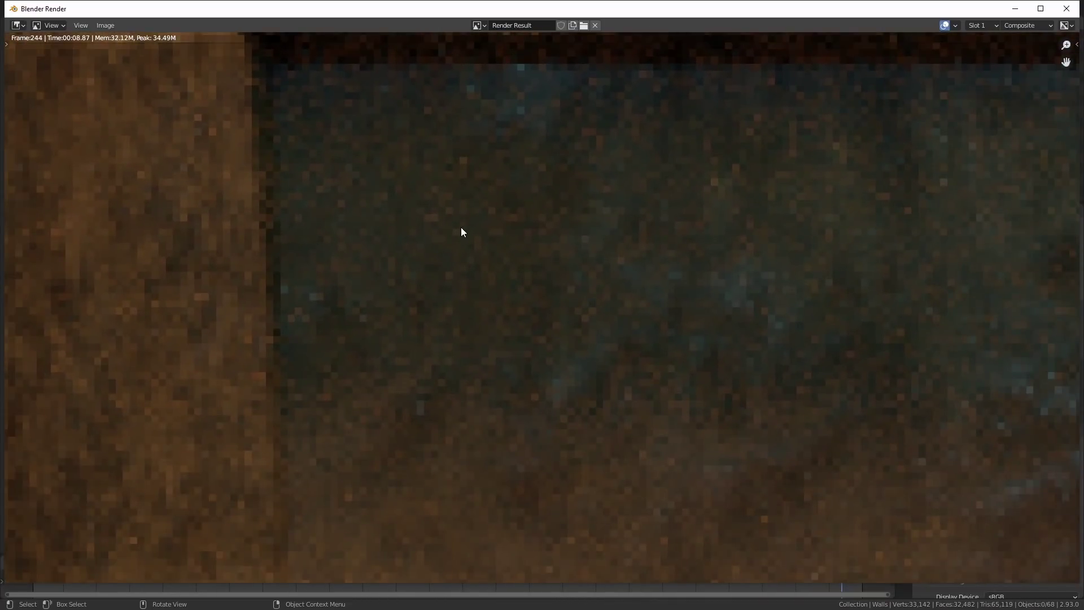
pyautogui.scroll(-4, 461, 227)
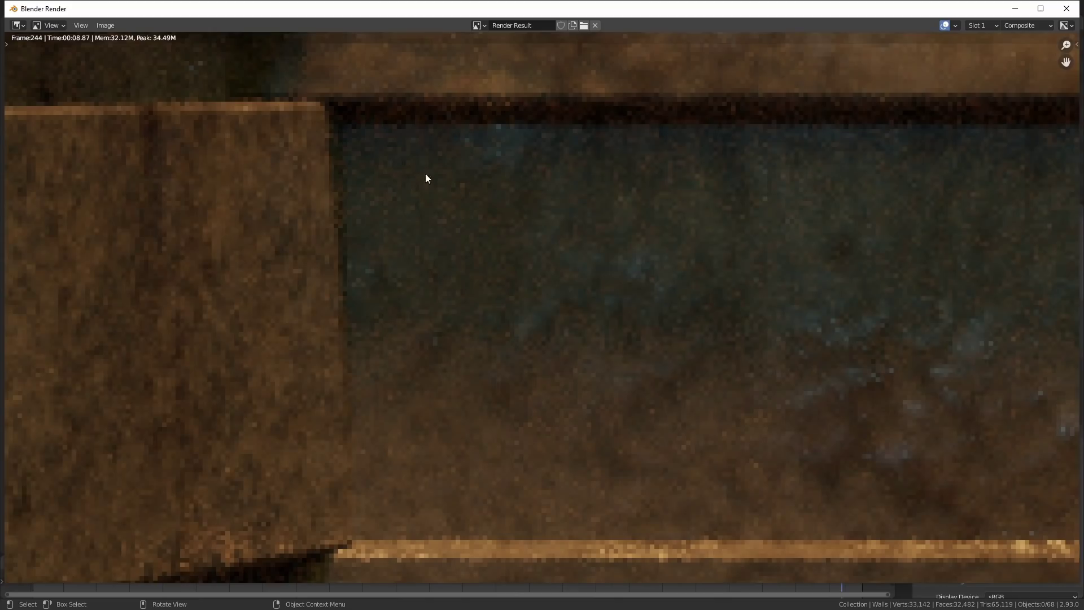
pyautogui.scroll(-2, 448, 368)
pyautogui.moveTo(448, 368); pyautogui.dragTo(360, 240, button='middle')
pyautogui.scroll(-5, 397, 332)
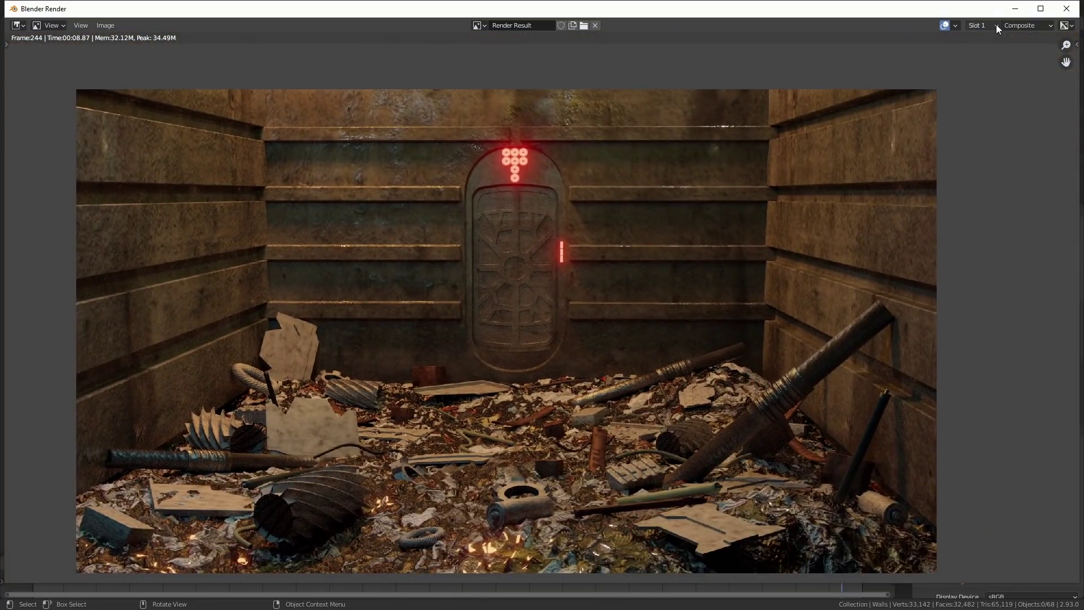
# Switch the Render Result to the empty Slot 2 and close the render window.
pyautogui.click(979, 26)
pyautogui.click(984, 48)
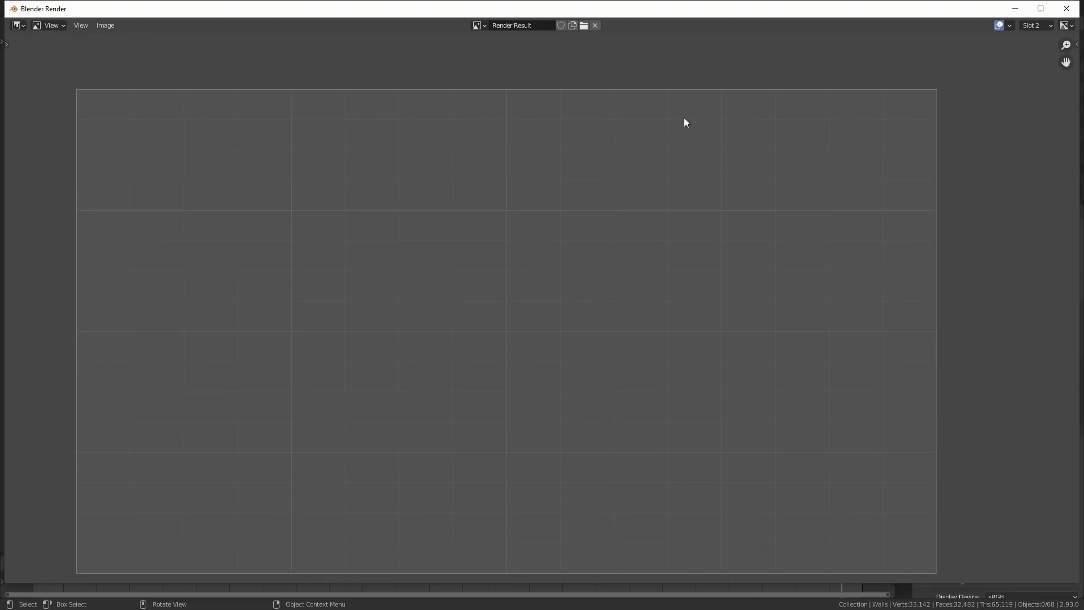
pyautogui.click(1066, 8)
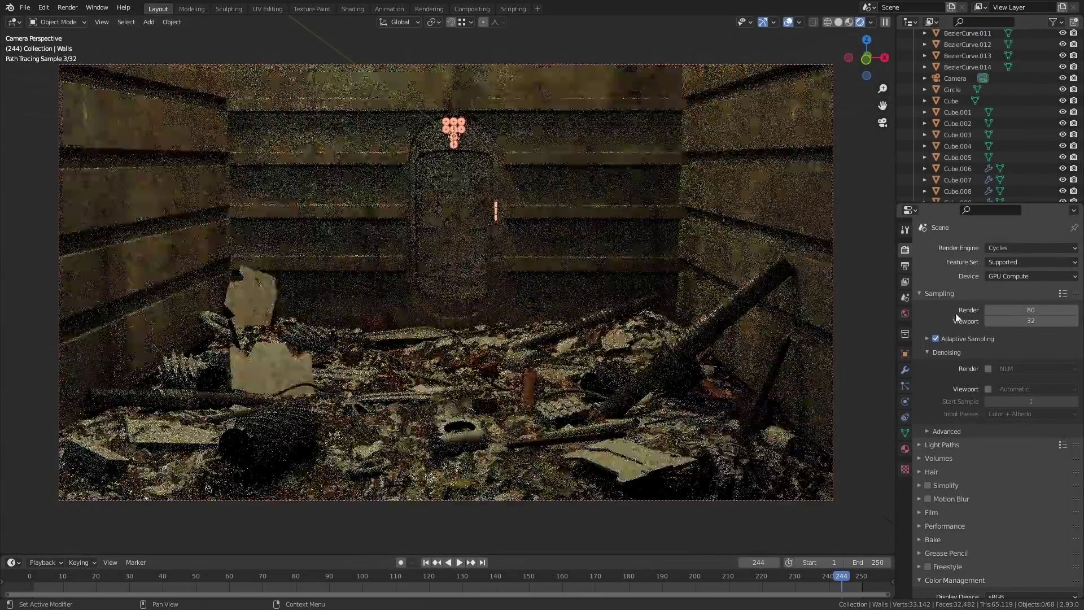
# Under Light Paths, enable Fast GI Approximation and expand its settings.
pyautogui.click(941, 443)
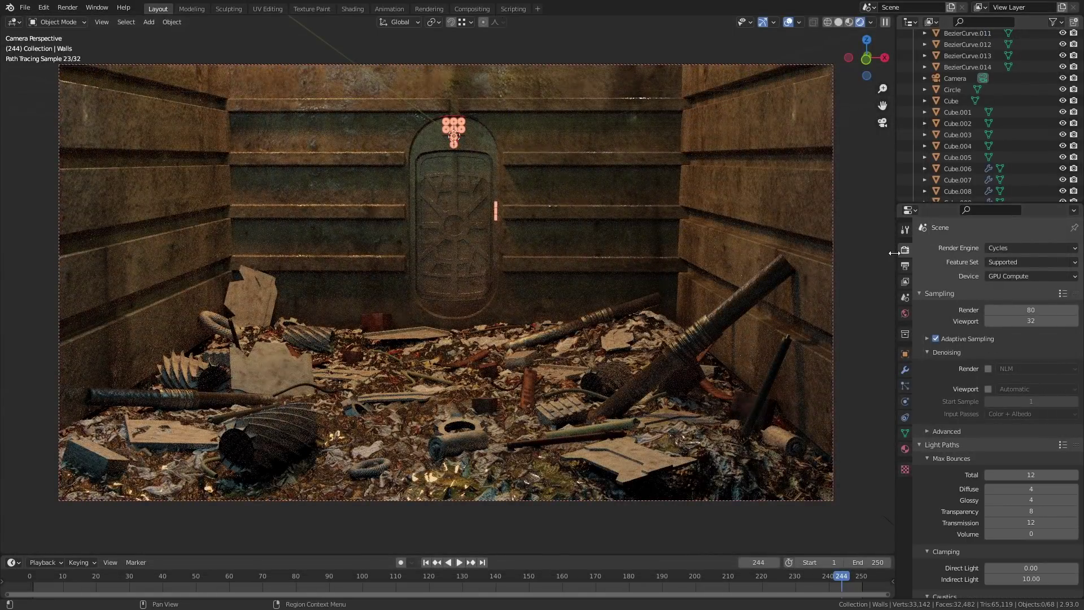
pyautogui.scroll(-5, 958, 466)
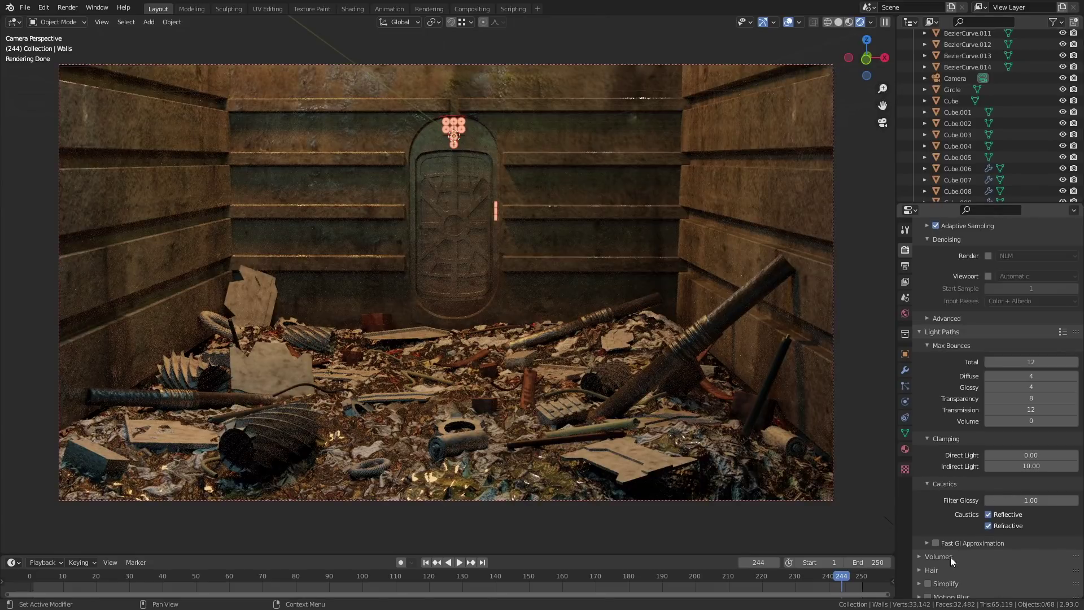
pyautogui.scroll(-4, 971, 543)
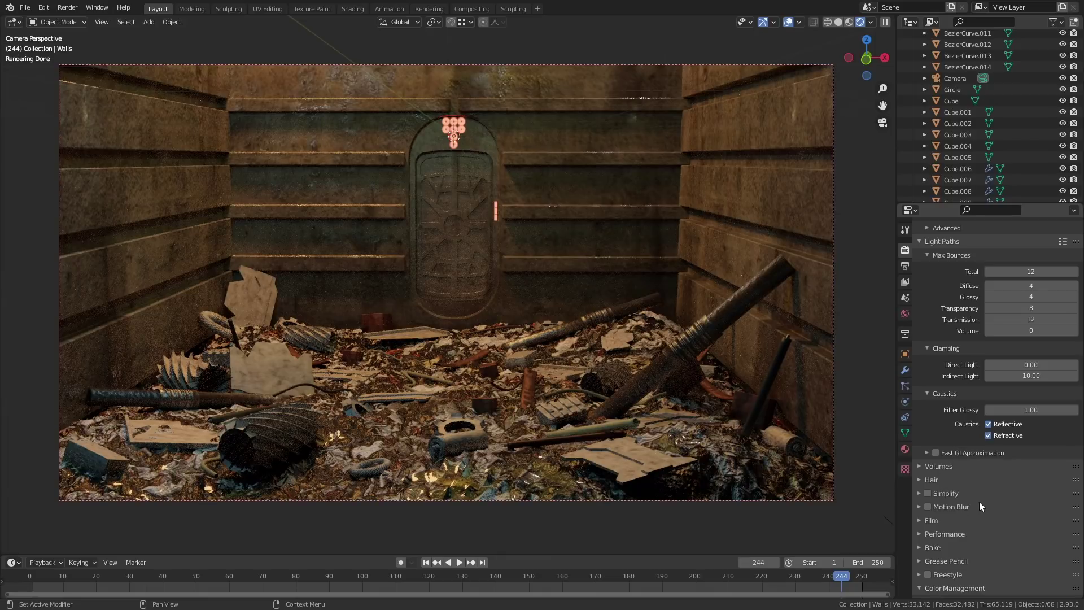
pyautogui.click(936, 453)
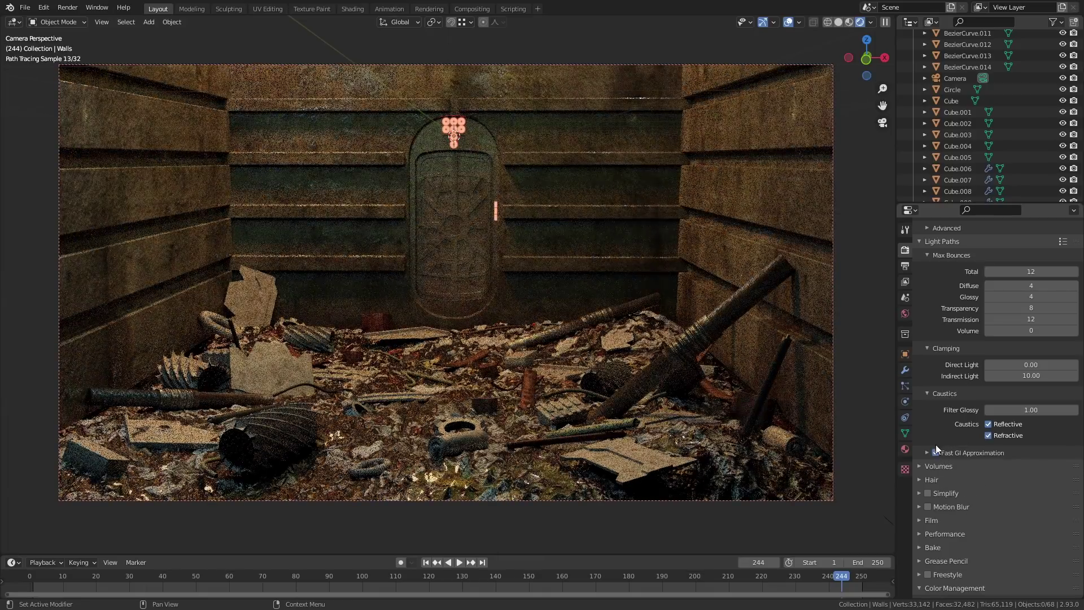
pyautogui.click(954, 452)
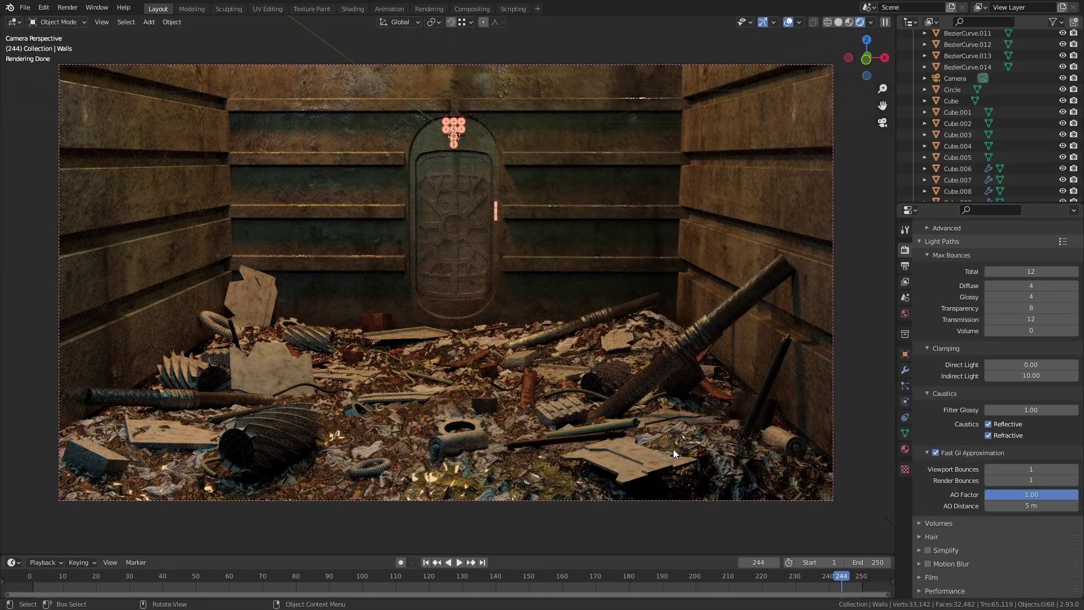
# Render frame 244 again with Fast GI on and fit the result in the window.
pyautogui.press('F12')
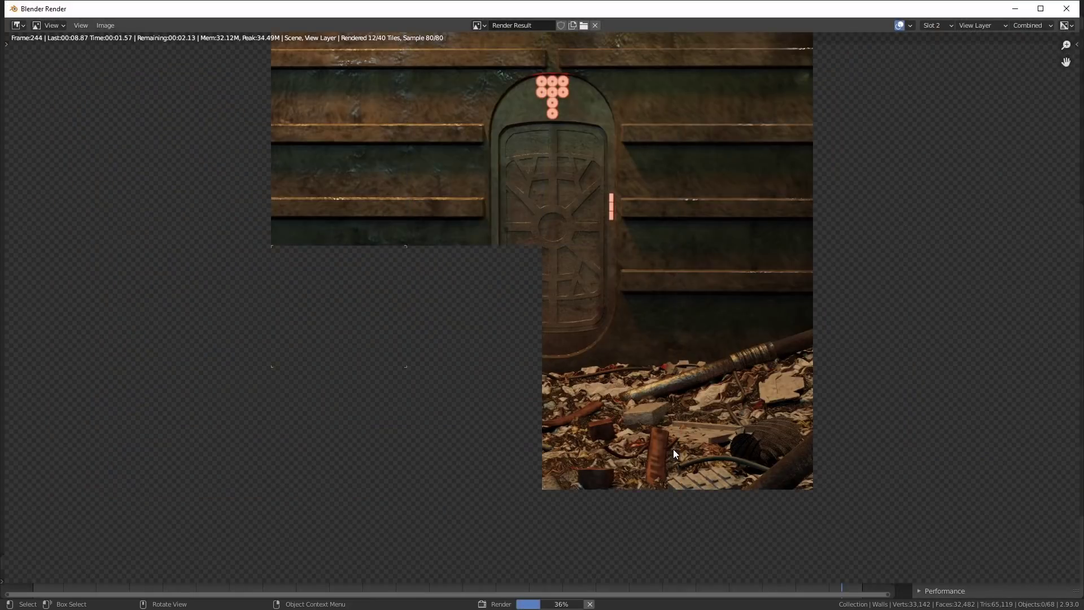
pyautogui.scroll(-1, 632, 442)
pyautogui.press('Home')
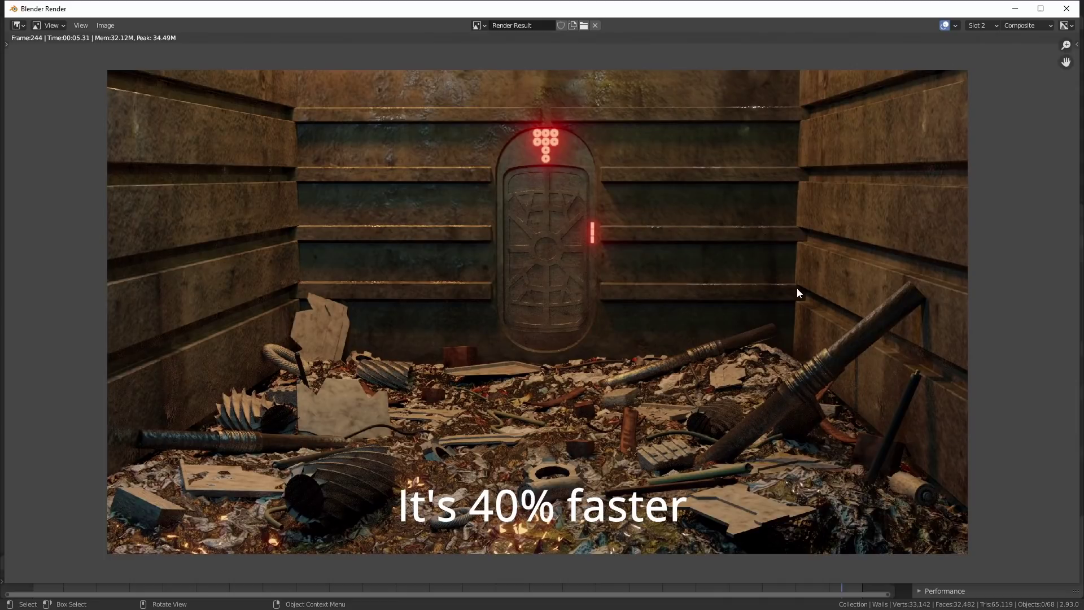
# Flip between the original and Fast GI renders while zooming into the wall detail.
pyautogui.press('j')
pyautogui.press('j')
pyautogui.press('j')
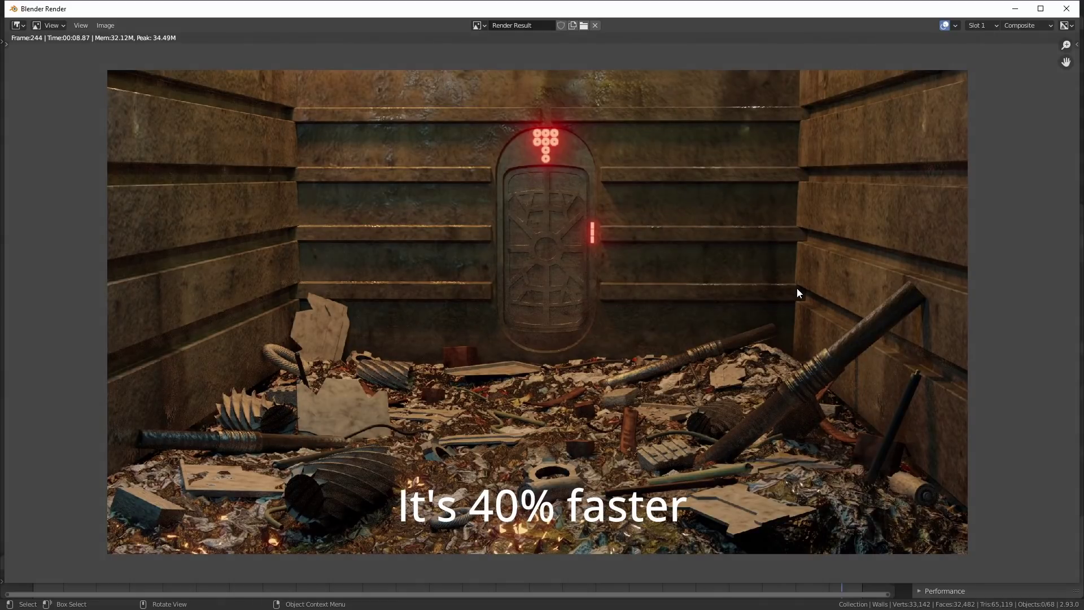
pyautogui.press('j')
pyautogui.press('j')
pyautogui.press('j')
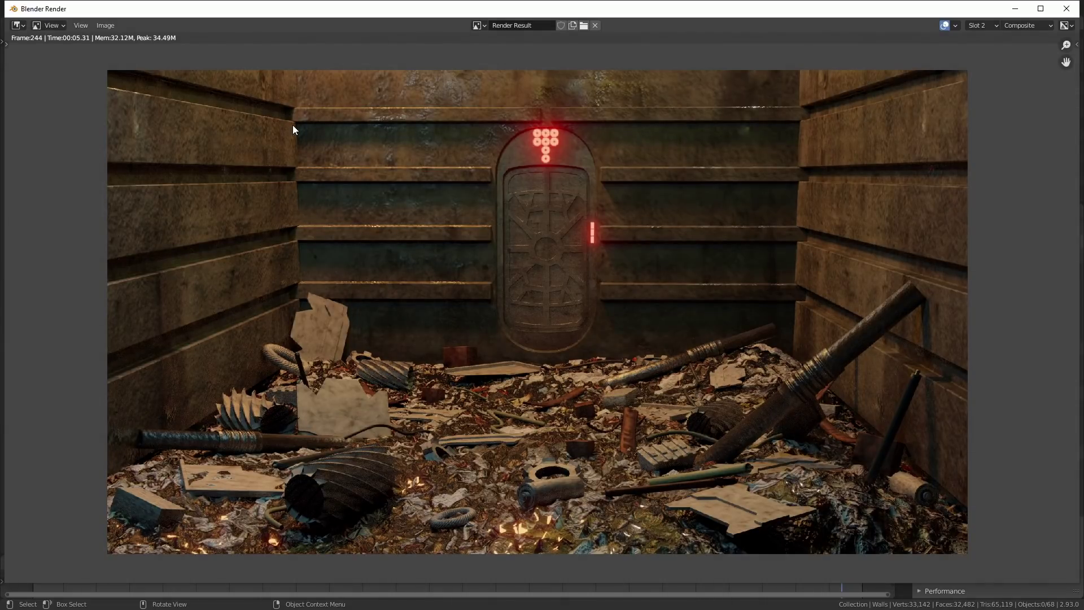
pyautogui.scroll(10, 292, 126)
pyautogui.moveTo(353, 277); pyautogui.dragTo(435, 309, button='middle')
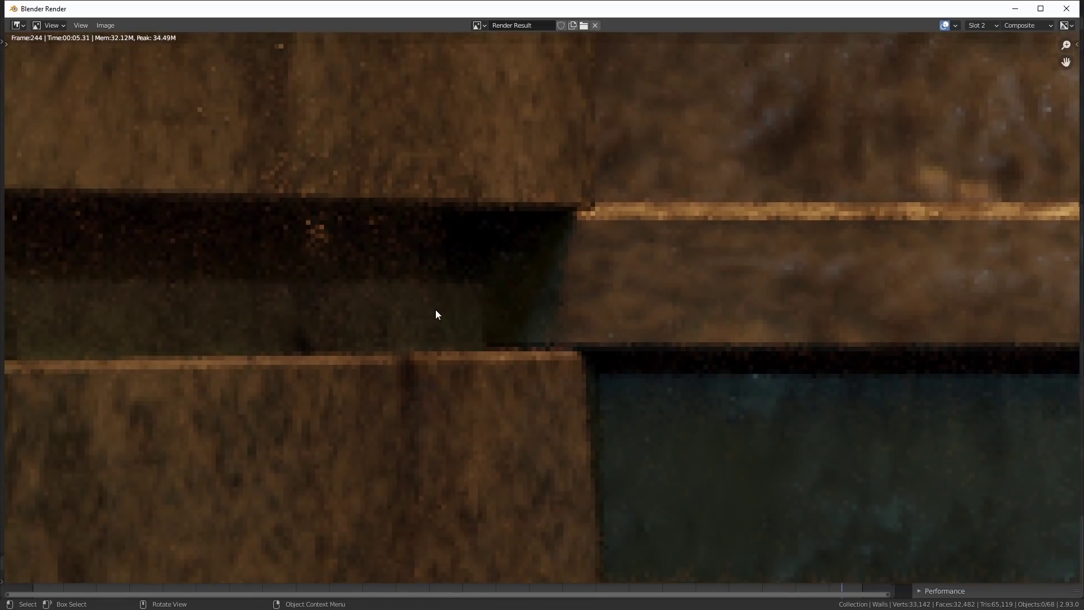
pyautogui.scroll(1, 438, 328)
pyautogui.press('j')
# Pan over the wall corners comparing both renders, ending on the Fast GI slot.
pyautogui.moveTo(601, 388); pyautogui.dragTo(346, 169, button='middle')
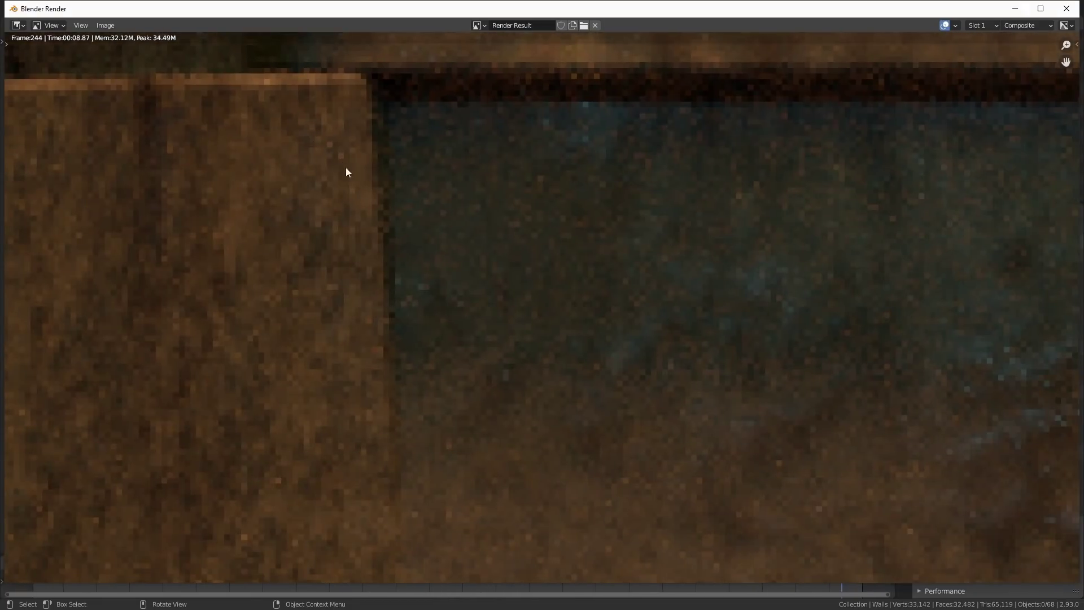
pyautogui.press('j')
pyautogui.press('j')
pyautogui.press('j')
pyautogui.press('j')
pyautogui.moveTo(588, 284); pyautogui.dragTo(365, 316, button='middle')
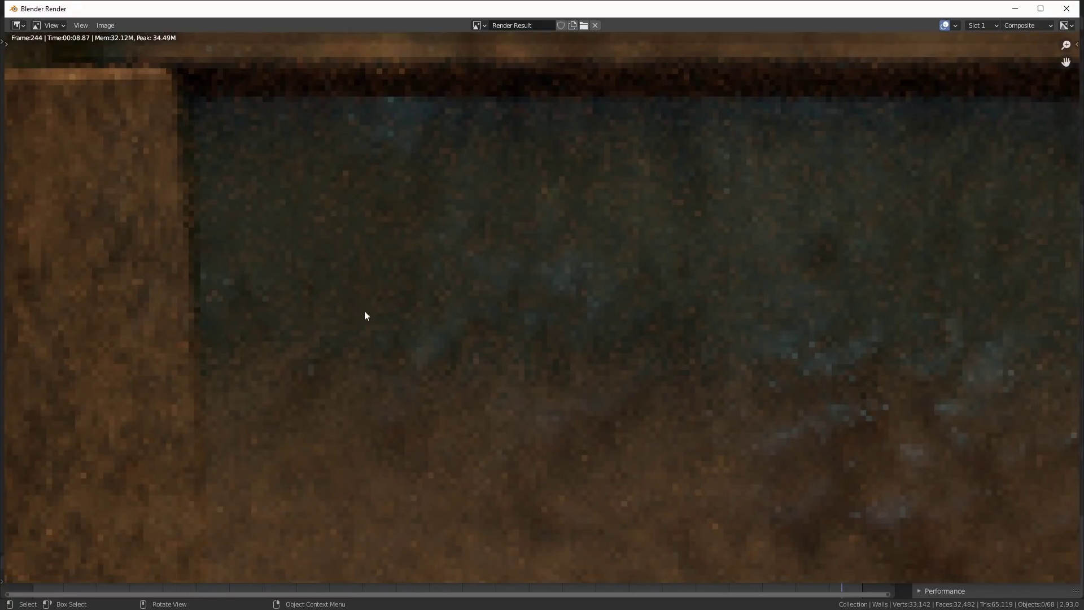
pyautogui.press('j')
pyautogui.moveTo(641, 305); pyautogui.dragTo(426, 245, button='middle')
pyautogui.scroll(-3, 455, 368)
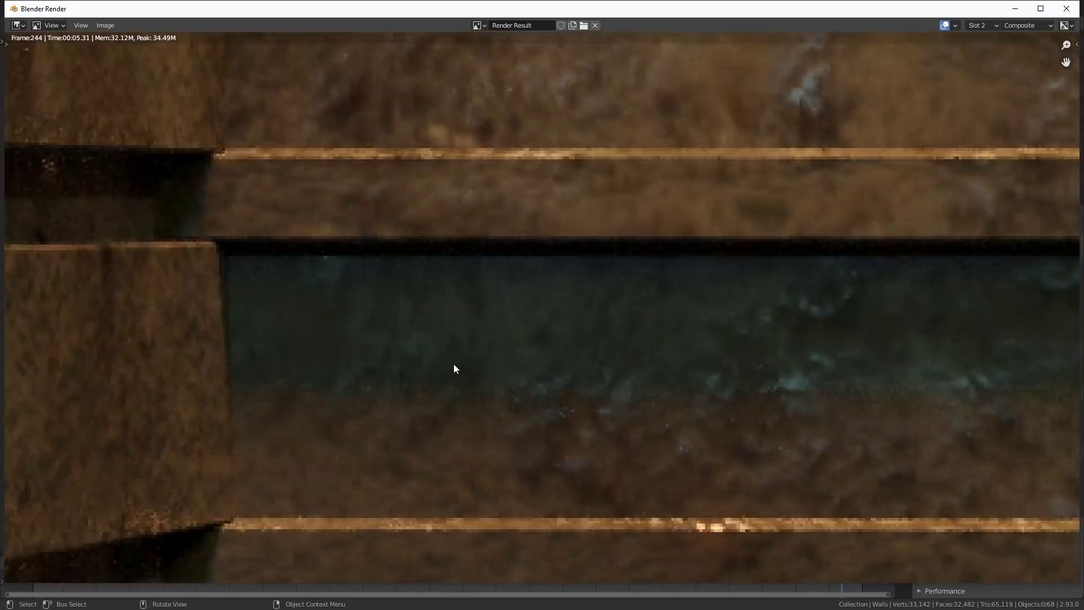
pyautogui.scroll(5, 454, 369)
pyautogui.moveTo(490, 358); pyautogui.dragTo(513, 354, button='middle')
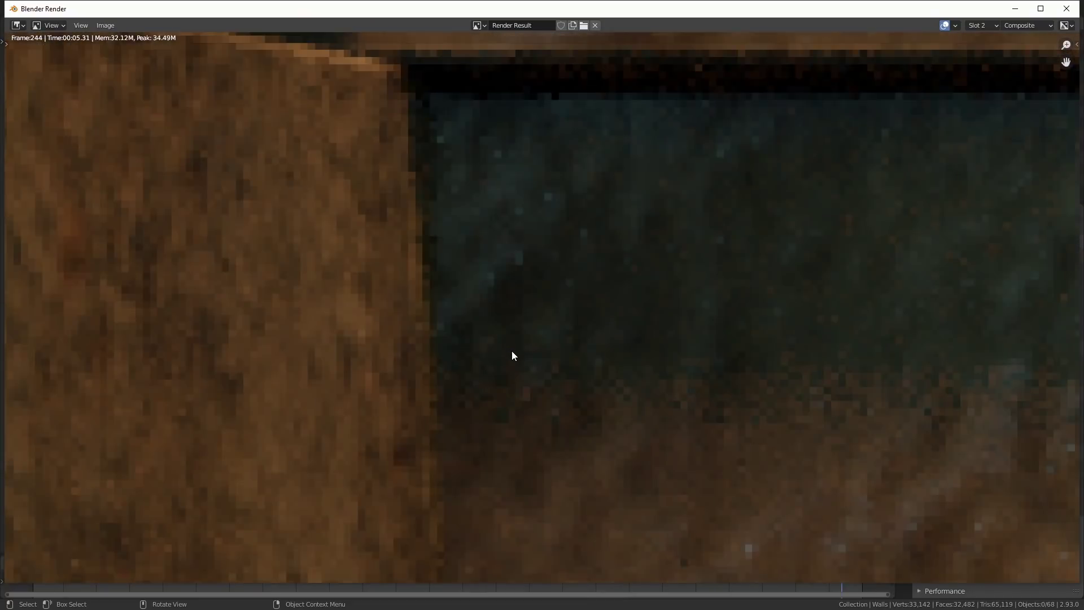
pyautogui.scroll(-5, 514, 351)
pyautogui.moveTo(607, 405); pyautogui.dragTo(360, 280, button='middle')
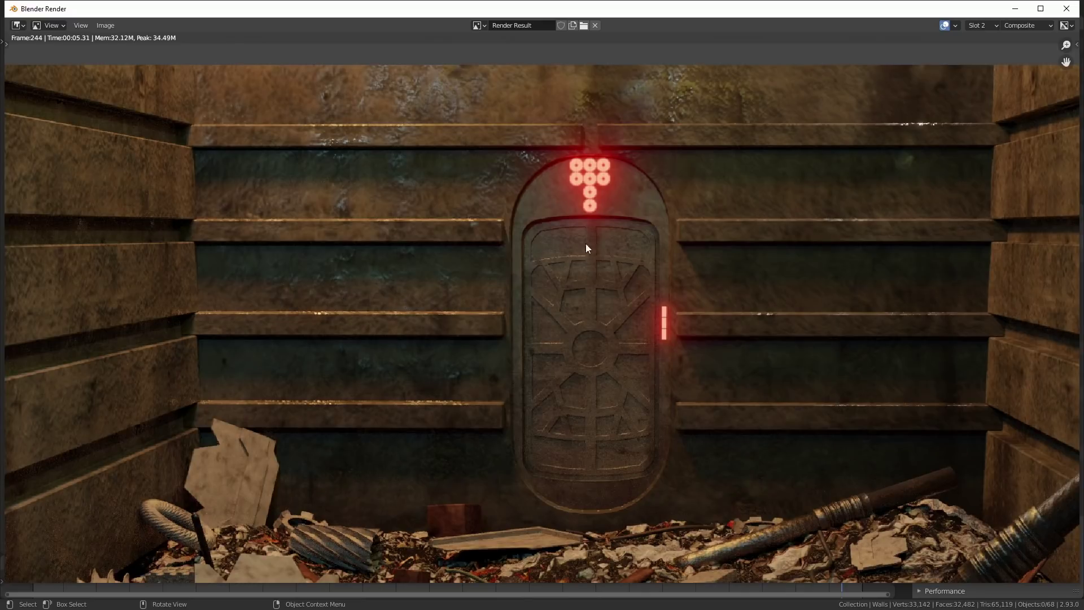
# Nudge the render image up slightly and close the render window.
pyautogui.moveTo(328, 404); pyautogui.dragTo(336, 363, button='middle')
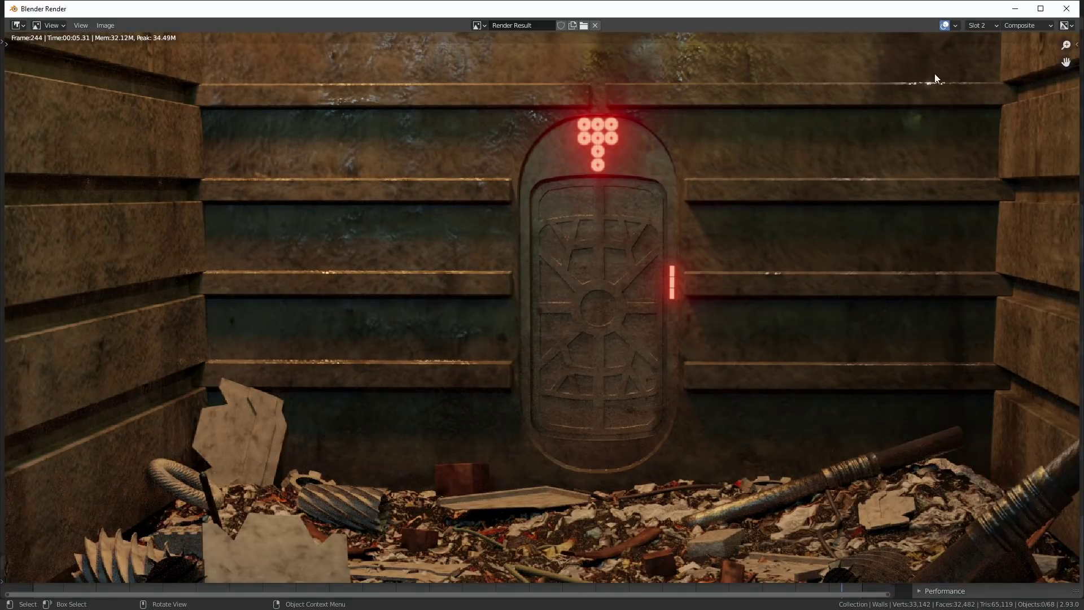
pyautogui.click(1067, 9)
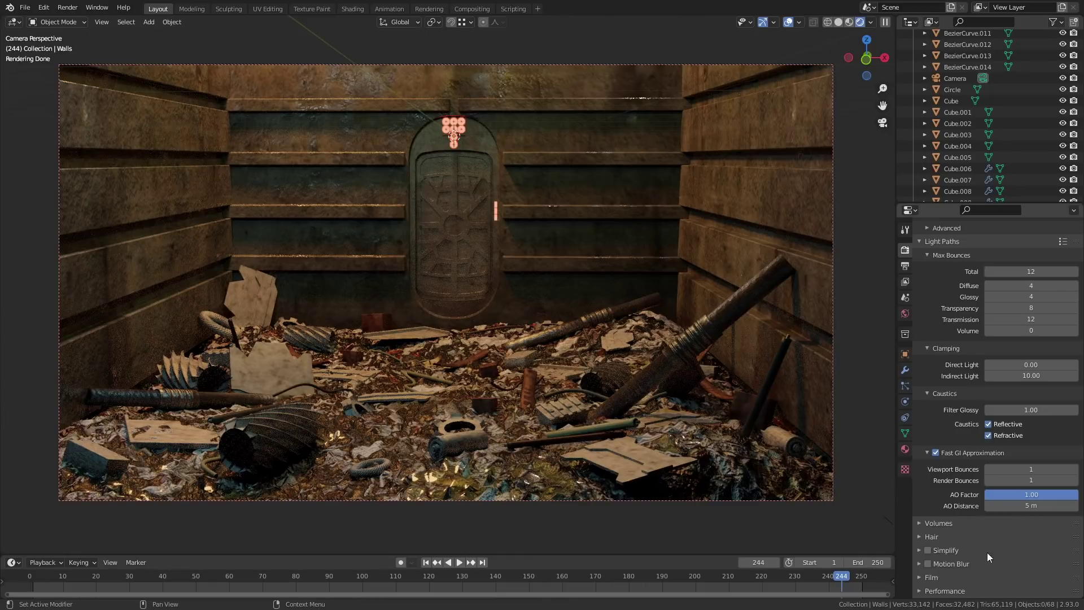
# Set the Fast GI AO Factor to 0, then 1, and finally 50.
pyautogui.moveTo(1035, 497)
pyautogui.mouseDown()
pyautogui.moveTo(994, 495)
pyautogui.moveTo(1028, 494)
pyautogui.mouseUp()
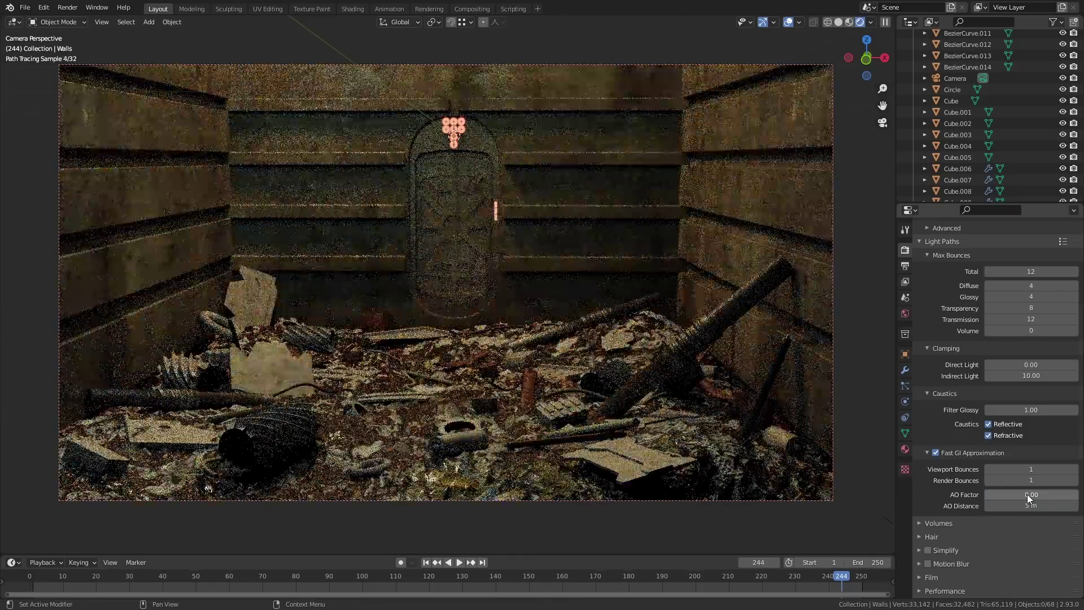
pyautogui.click(1028, 494)
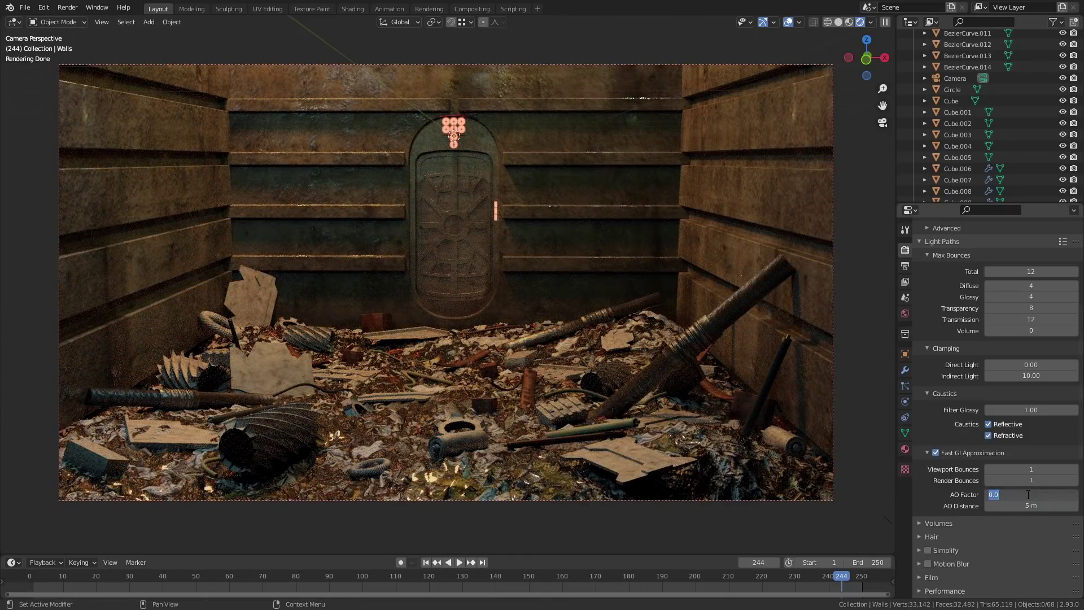
pyautogui.write('1')
pyautogui.press('Return')
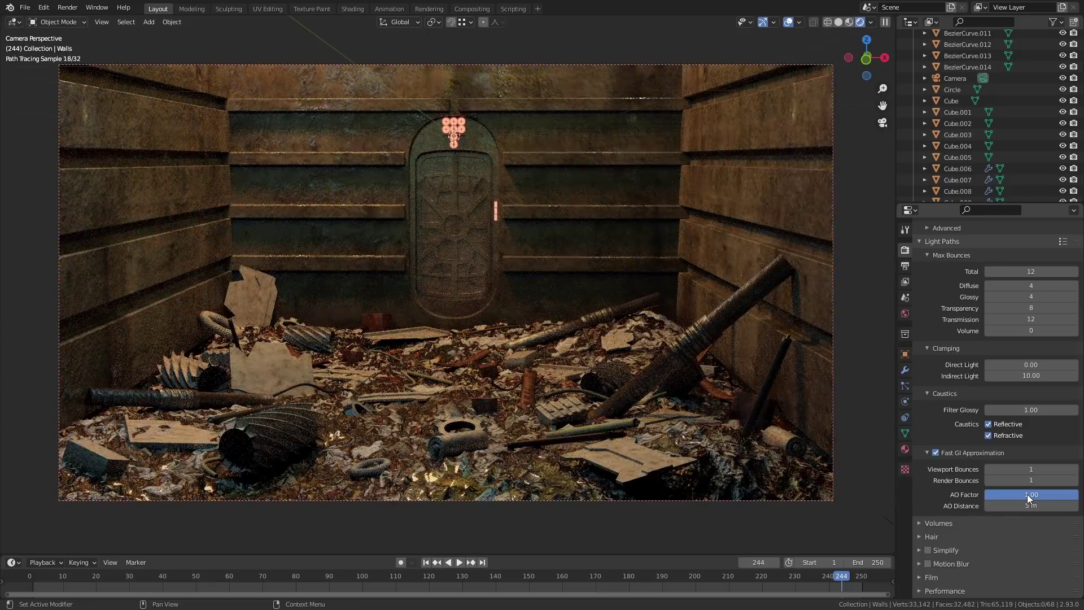
pyautogui.click(1028, 494)
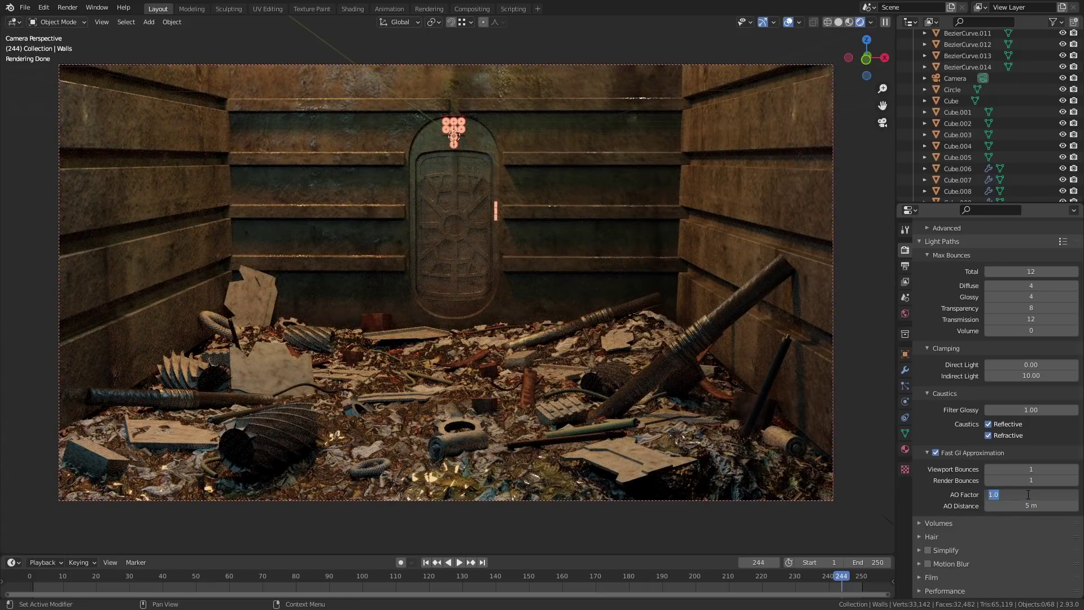
pyautogui.write('50')
pyautogui.press('Return')
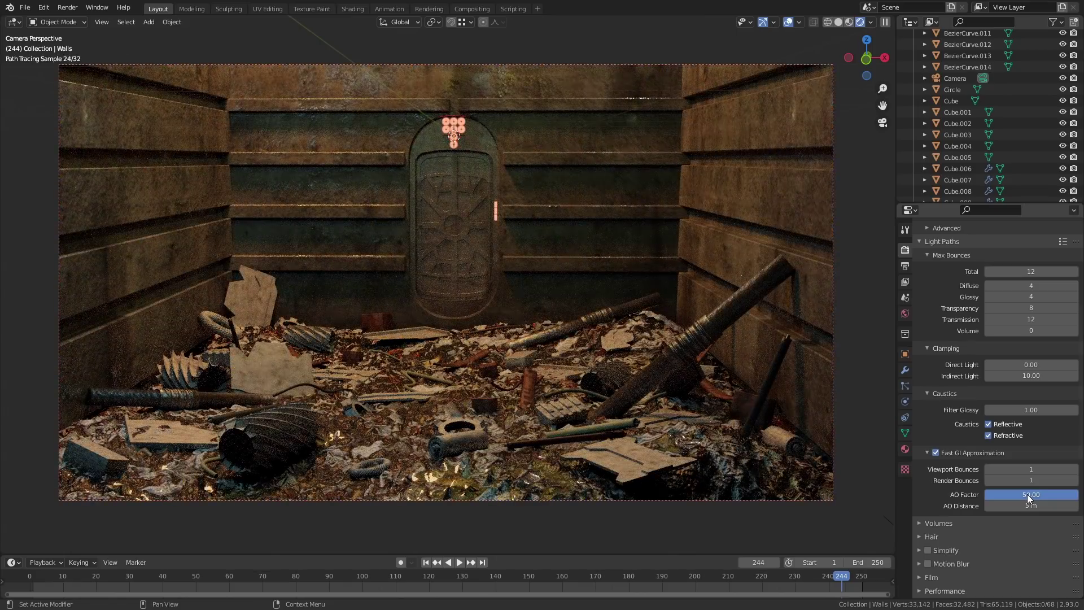